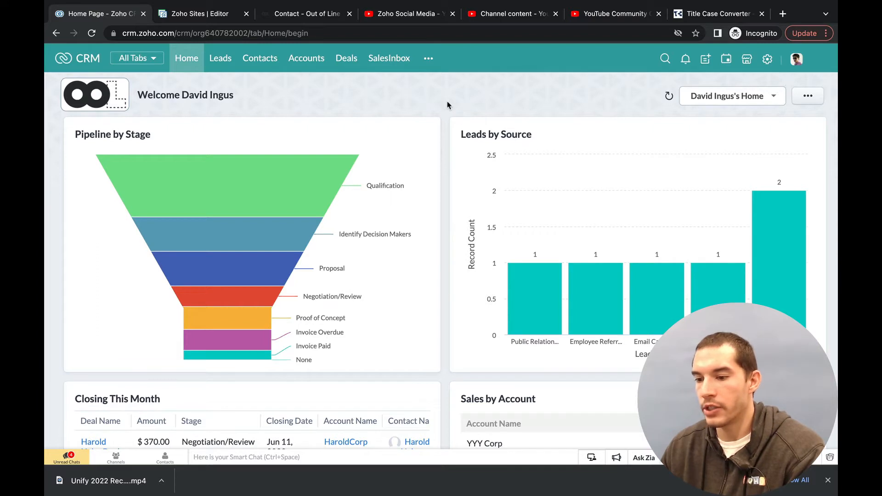
- In the automation setup's assignment rules, start a new rule for the Leads module named "Size of business rule"
click(767, 60)
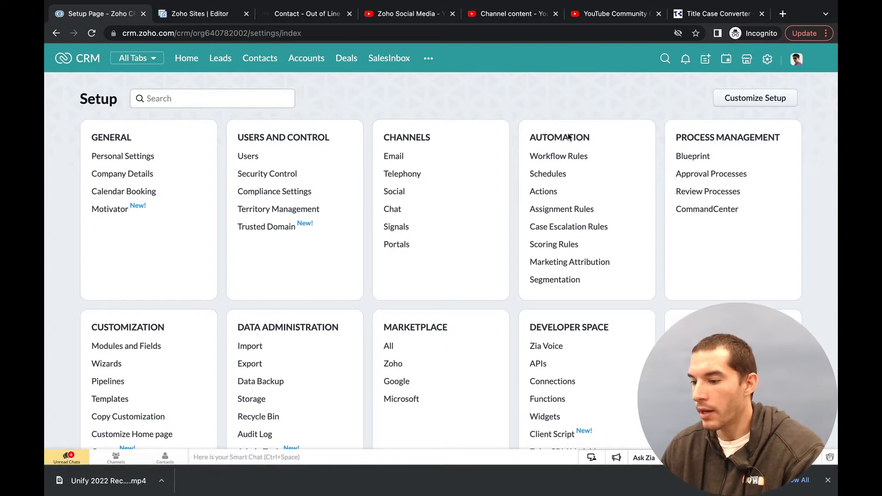
click(554, 210)
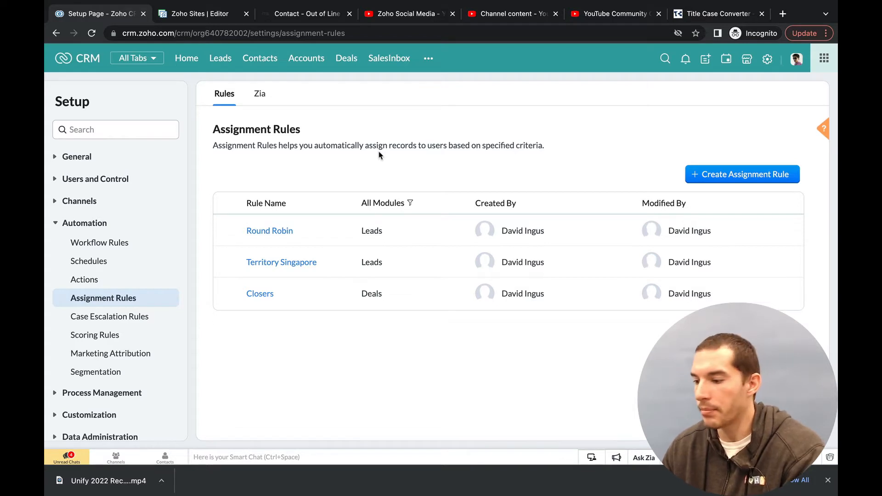
click(704, 179)
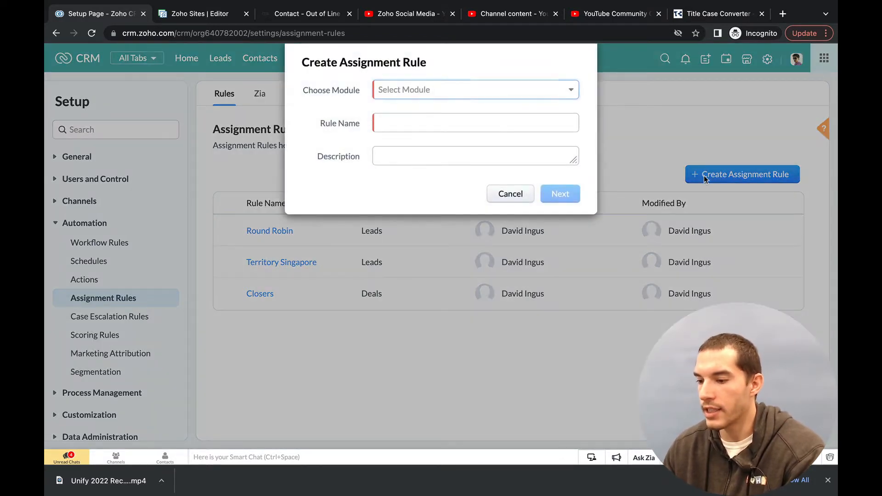
click(462, 96)
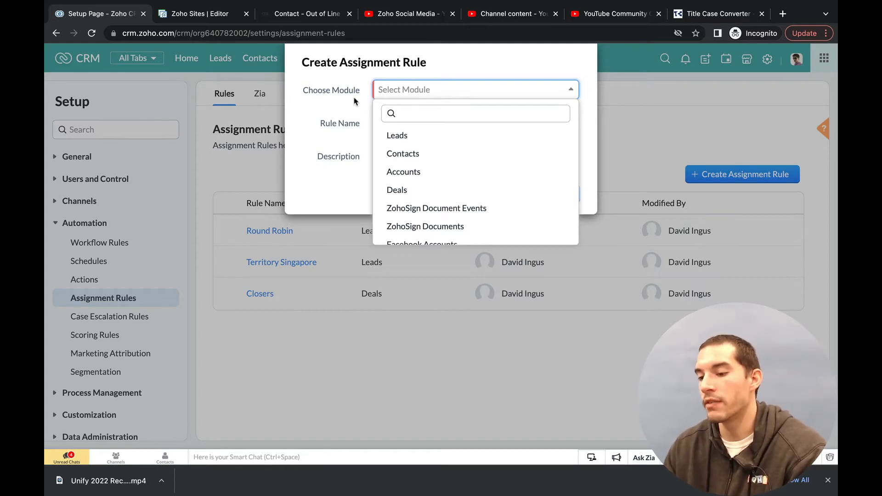
click(385, 134)
click(406, 118)
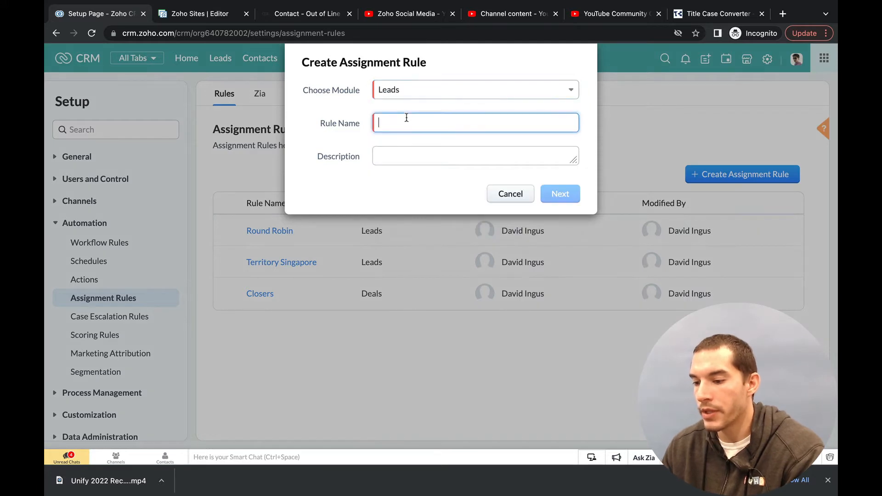
text(Size of business)
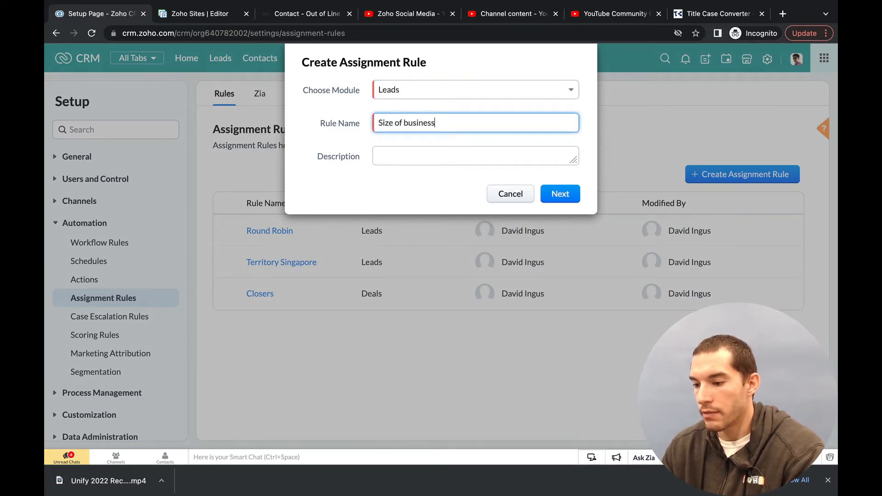
text( rule)
- Describe the rule as "Assigns leads based on number of users" and proceed to its rule entry
click(397, 153)
text(AS)
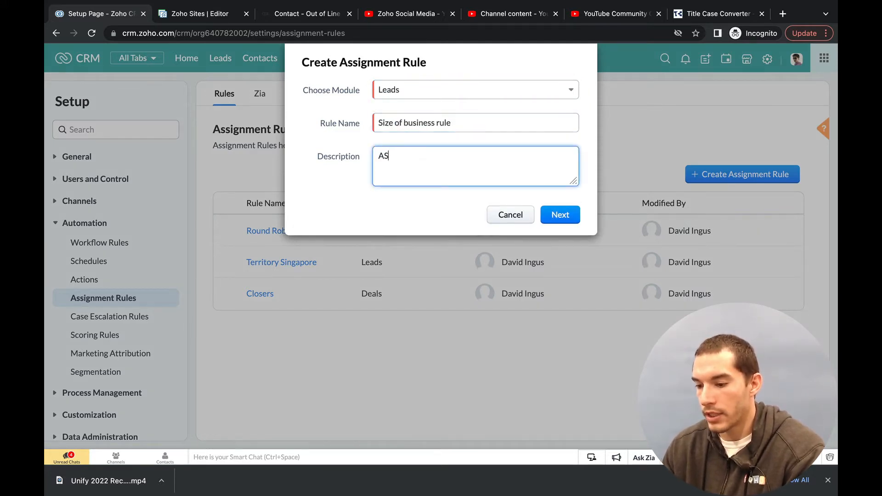
text(sig)
key(BackSpace)
key(BackSpace)
key(BackSpace)
key(BackSpace)
text(ssig)
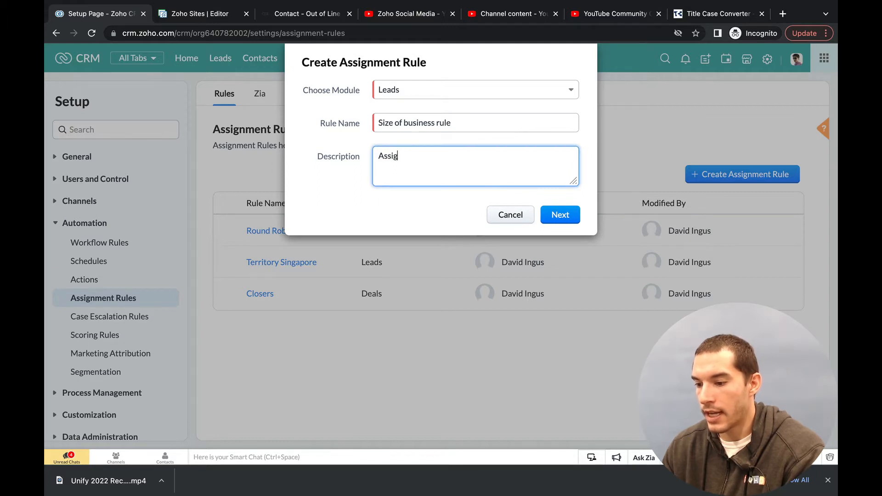
text(ns leads b)
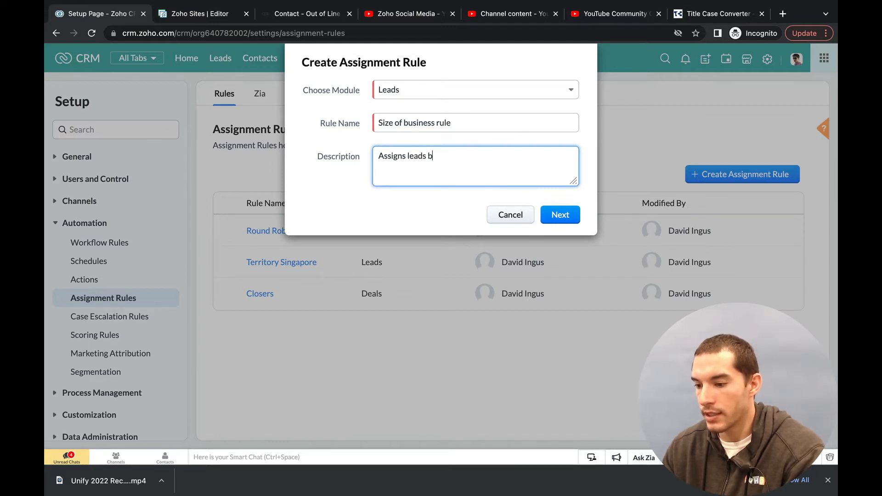
text(ased on number of users)
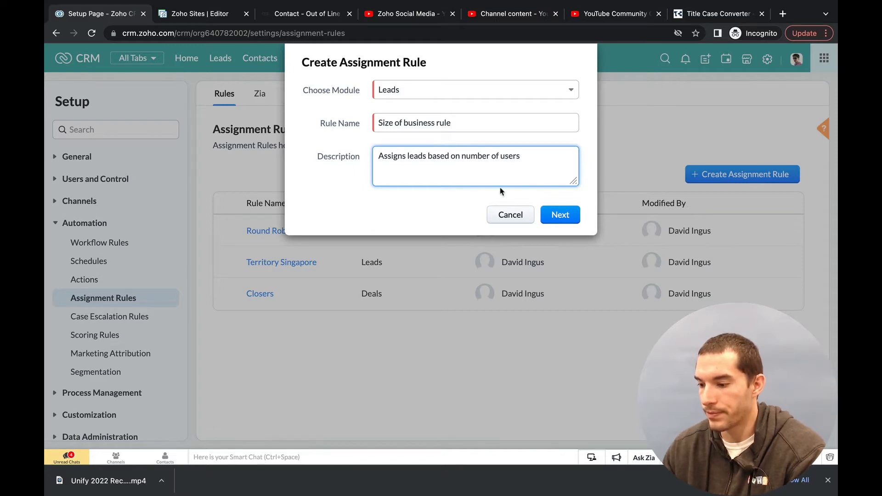
click(560, 214)
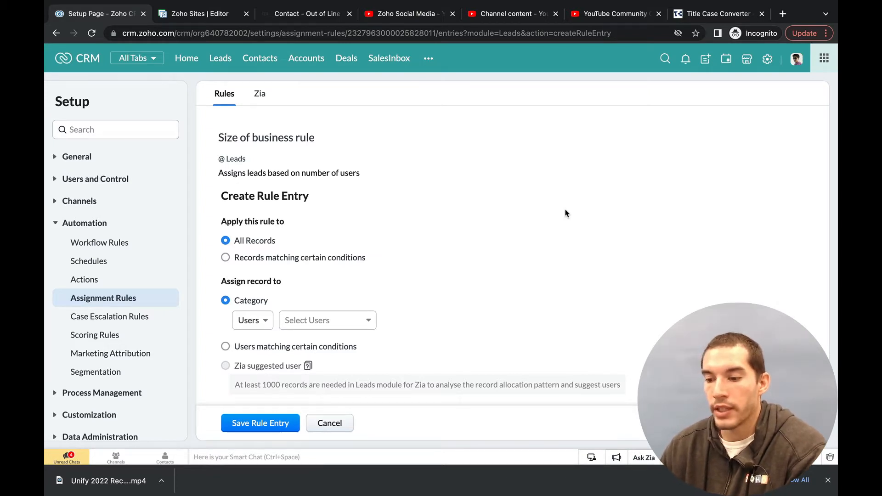
- Apply the rule entry only to records matching certain conditions, with No. of Employees as the first condition's field
scroll(398, 254, down, 2)
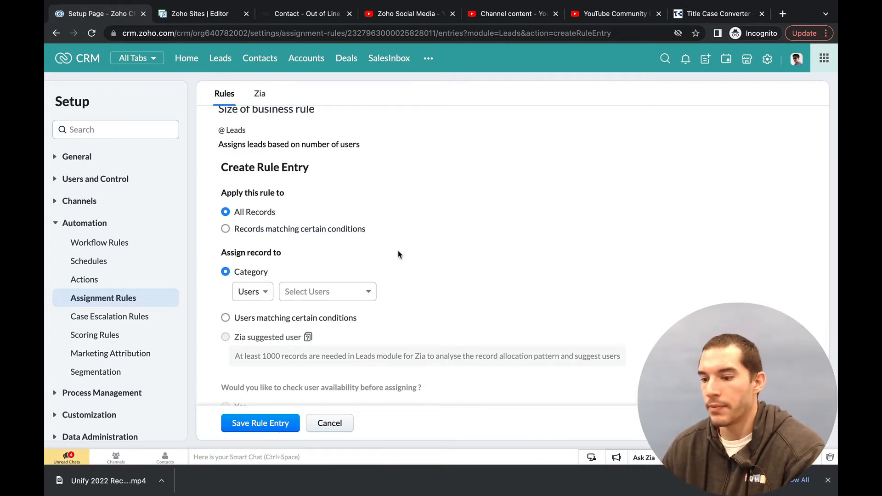
scroll(300, 234, down, 1)
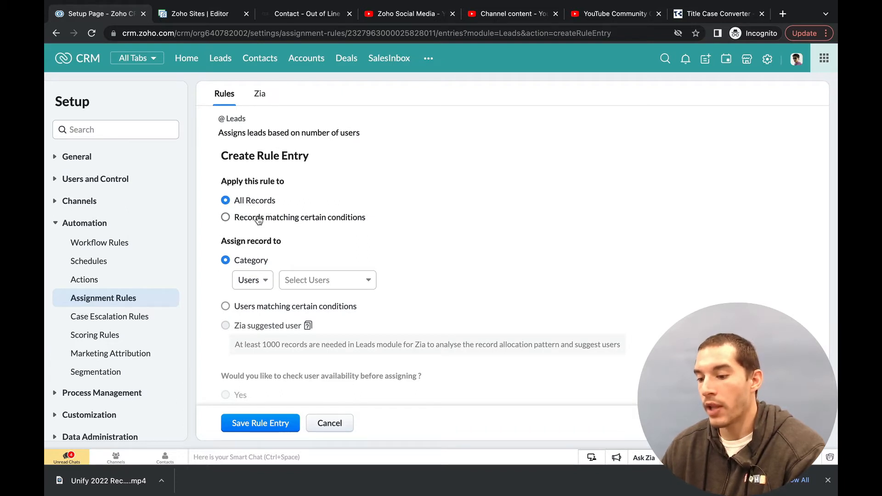
click(226, 219)
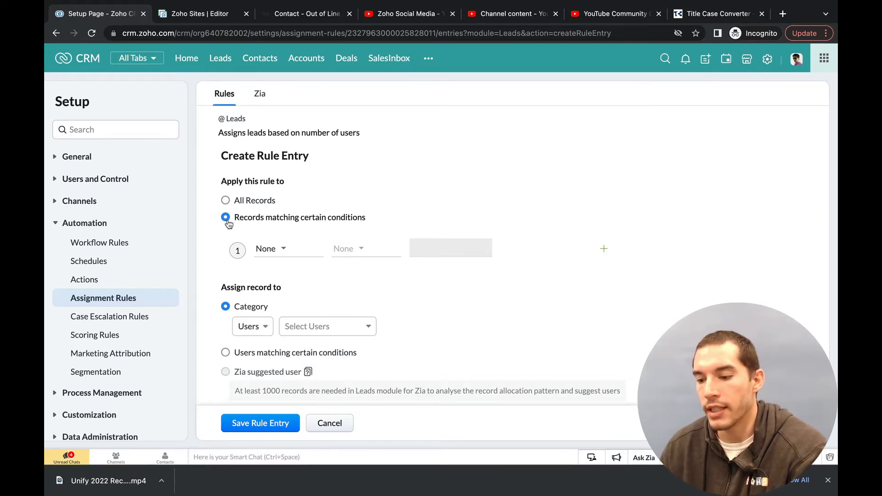
click(270, 250)
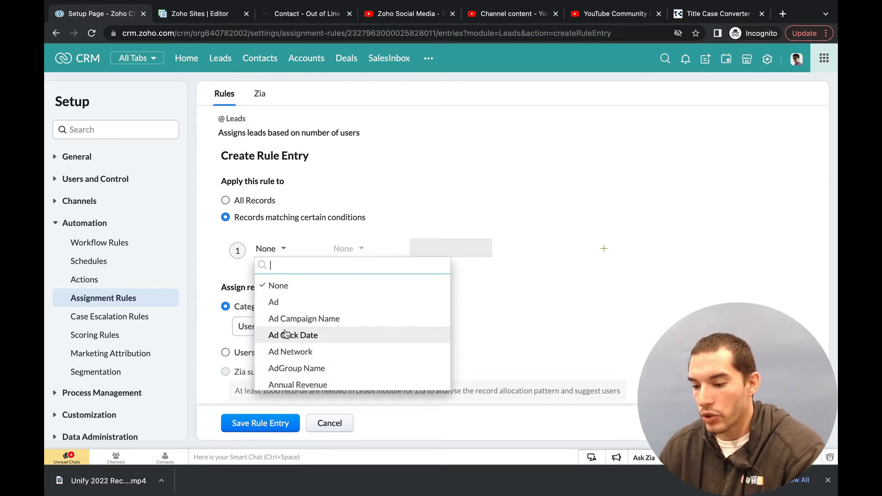
scroll(286, 333, down, 6)
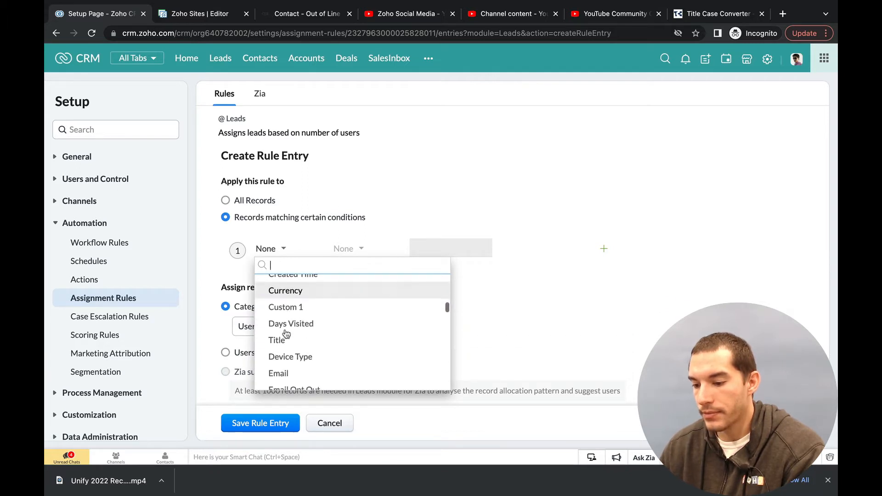
scroll(289, 333, down, 3)
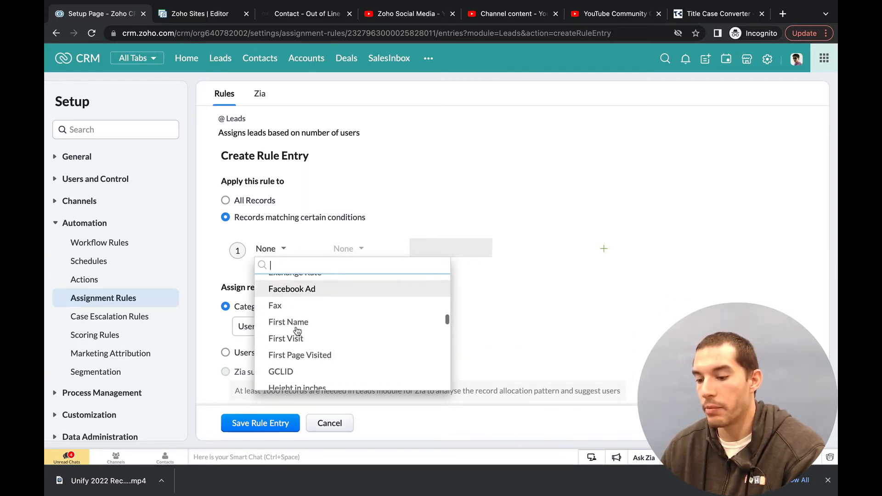
scroll(297, 331, down, 4)
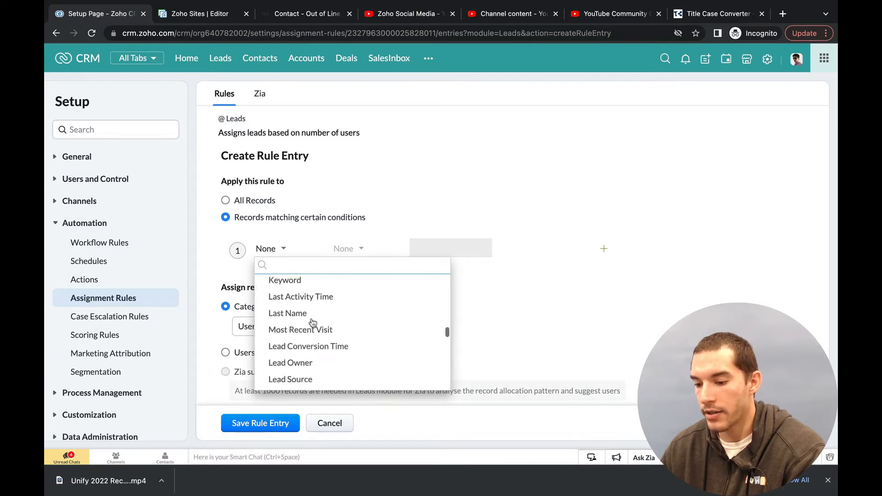
scroll(313, 322, down, 8)
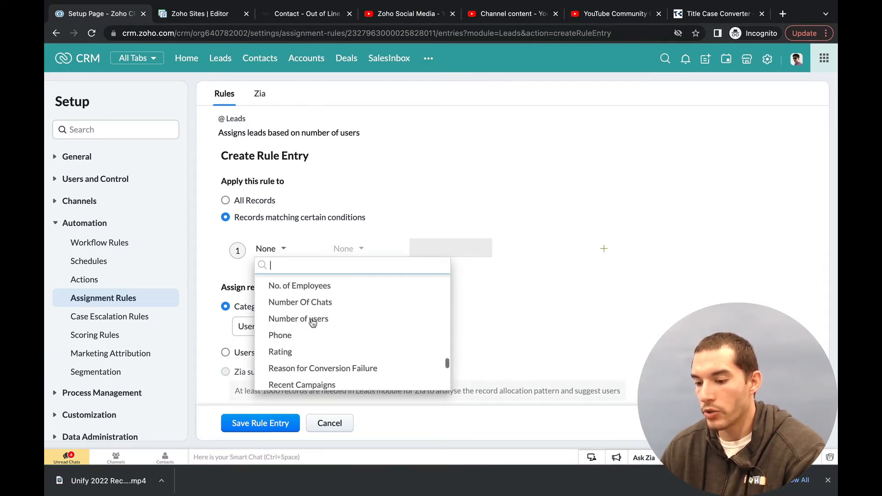
scroll(313, 321, up, 2)
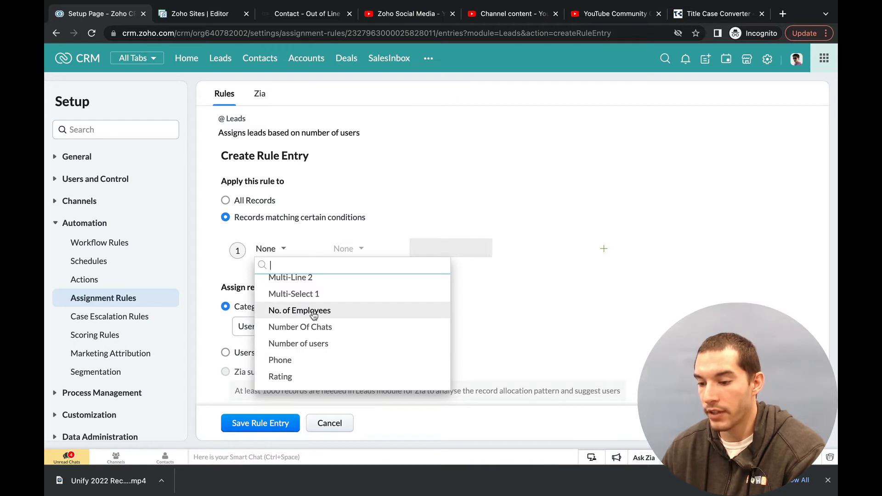
click(313, 311)
- Make the No. of Employees condition require a value greater than 50
click(350, 249)
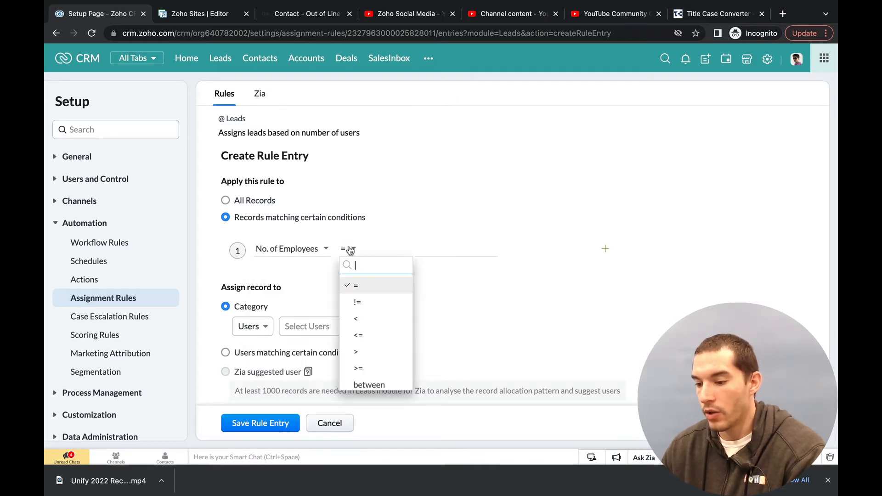
click(356, 352)
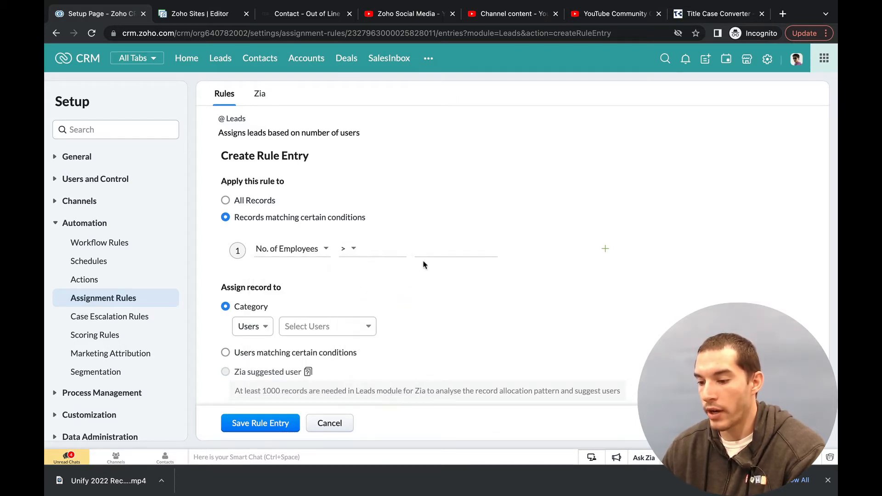
click(434, 250)
text(50)
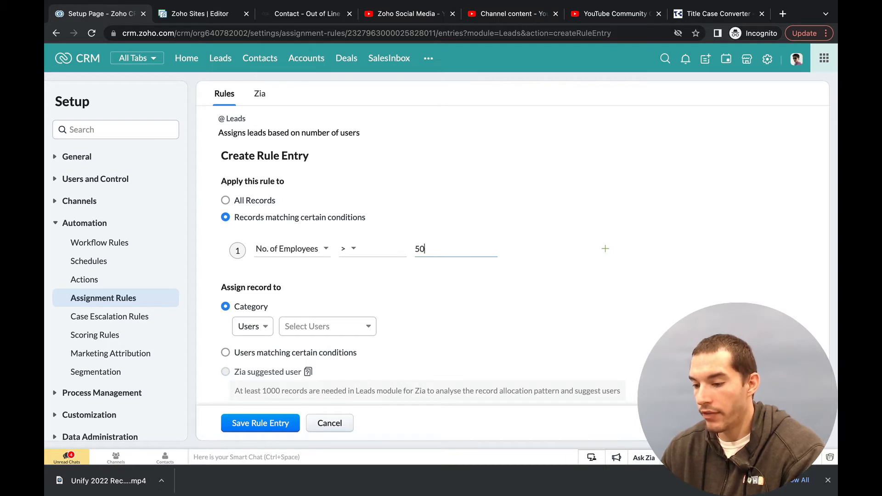
click(434, 287)
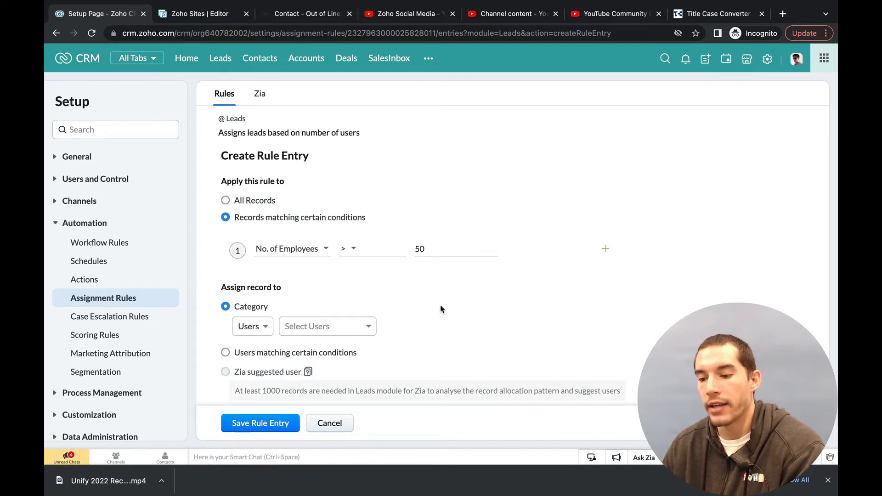
- Set the matching leads to be assigned by role, choosing the Sales Rep role
scroll(251, 304, down, 1)
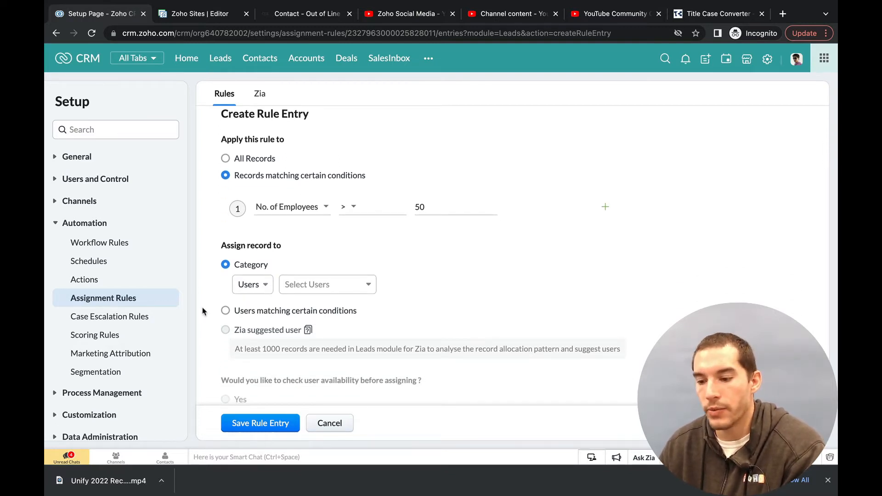
scroll(202, 311, down, 1)
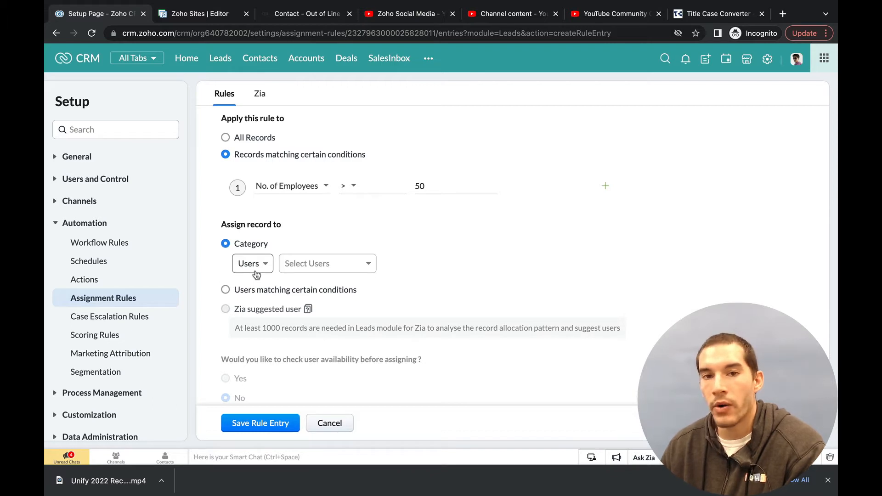
click(255, 272)
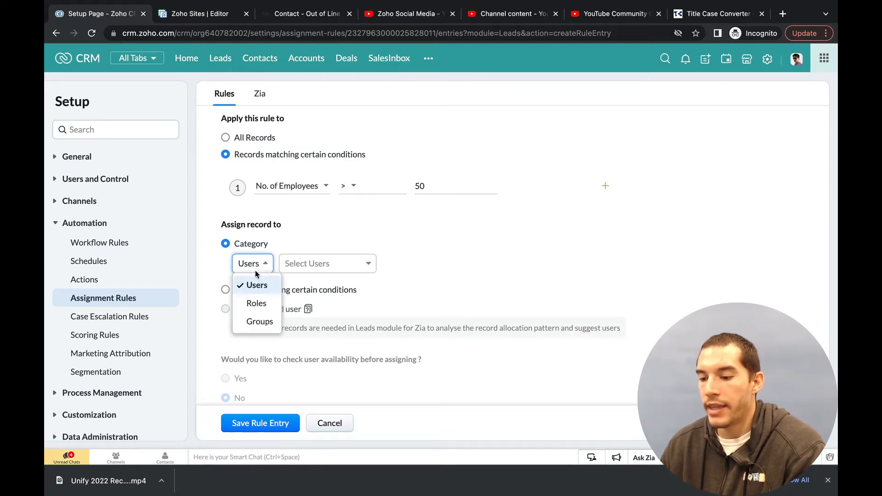
click(252, 305)
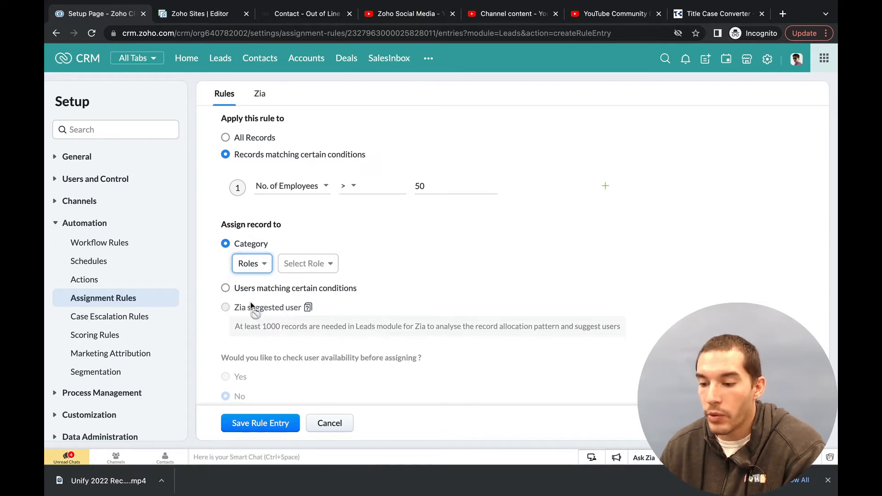
click(297, 268)
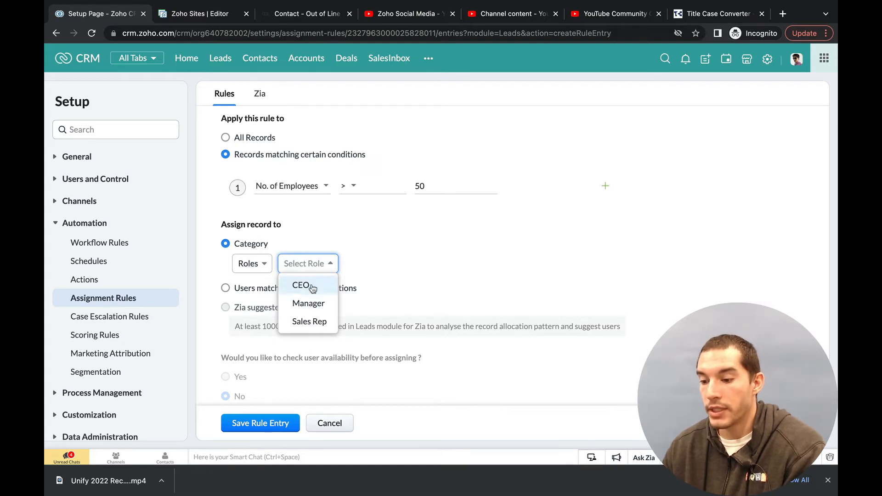
click(303, 323)
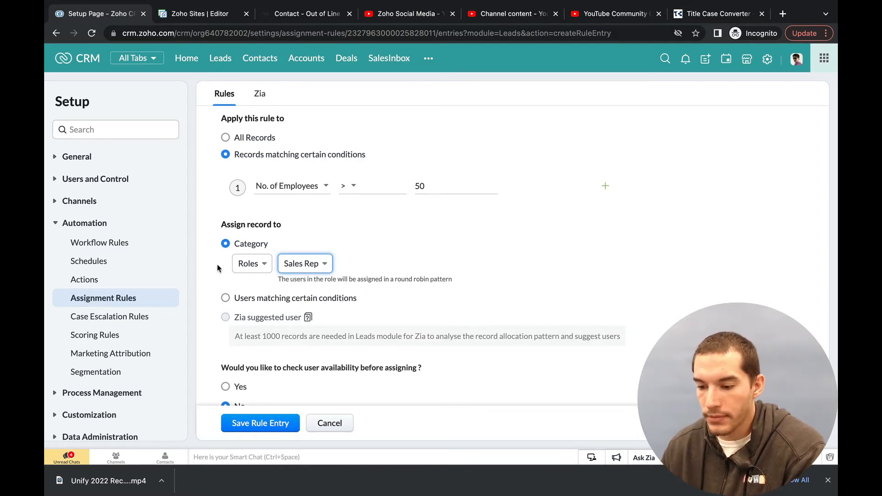
- Switch the assignment category to Users and choose the third listed user as the assignee
click(257, 262)
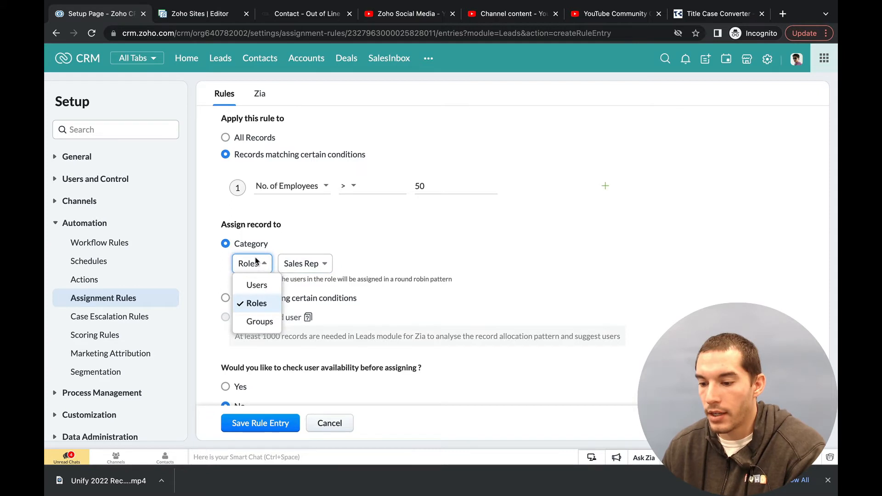
click(254, 284)
click(329, 265)
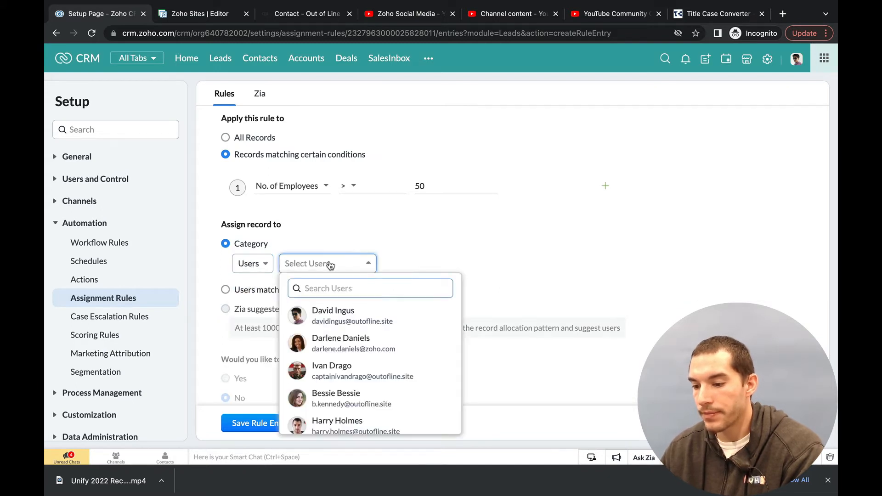
scroll(330, 362, down, 1)
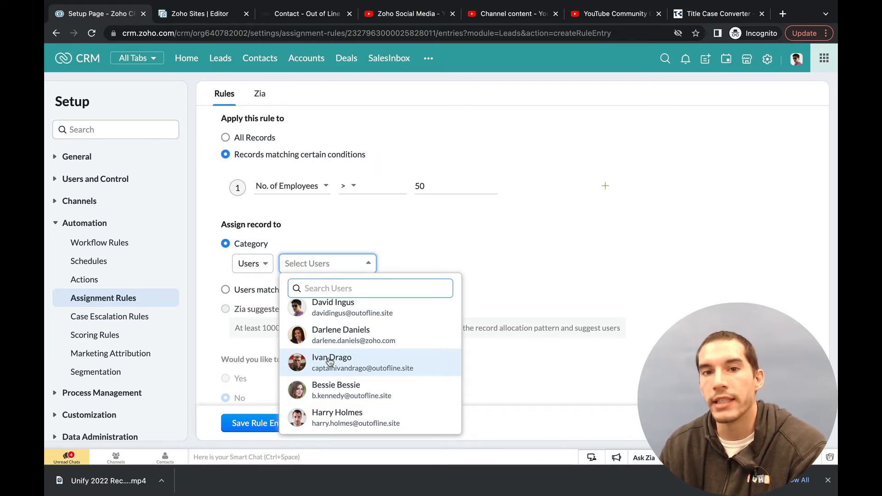
scroll(347, 335, up, 1)
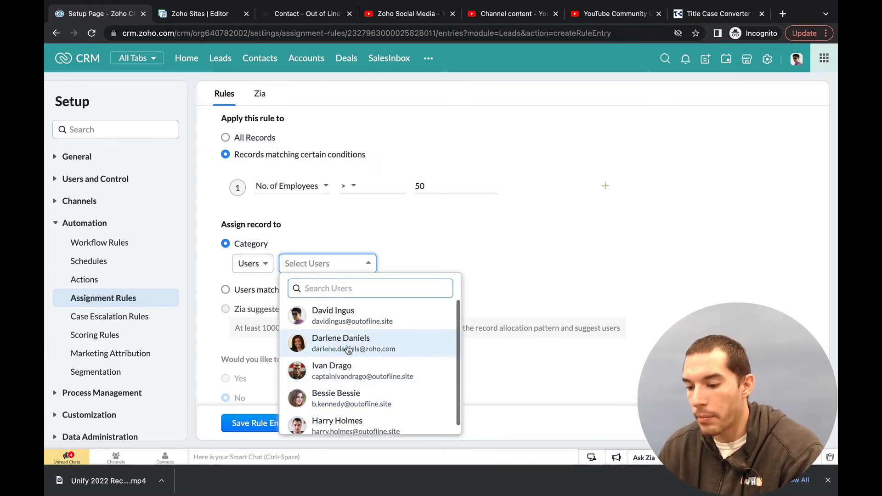
click(343, 363)
click(465, 244)
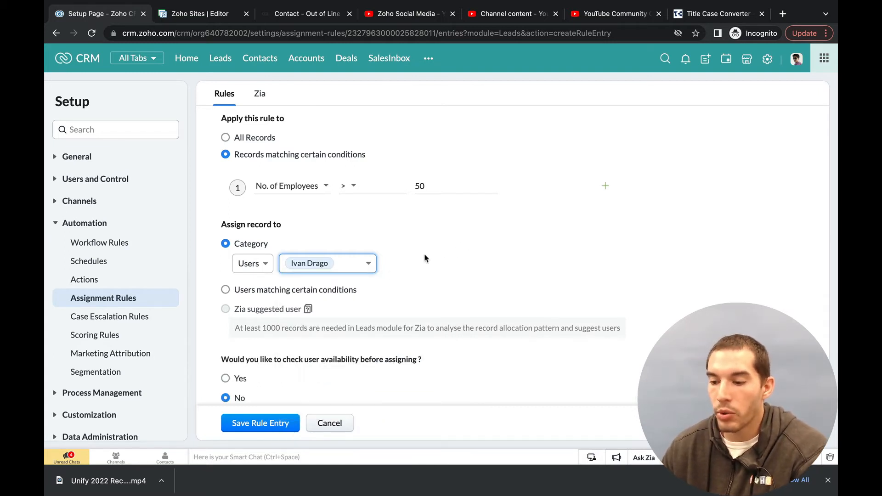
- Try the user availability check based on shift timing, and set checking availability before assigning back to No
scroll(390, 278, down, 1)
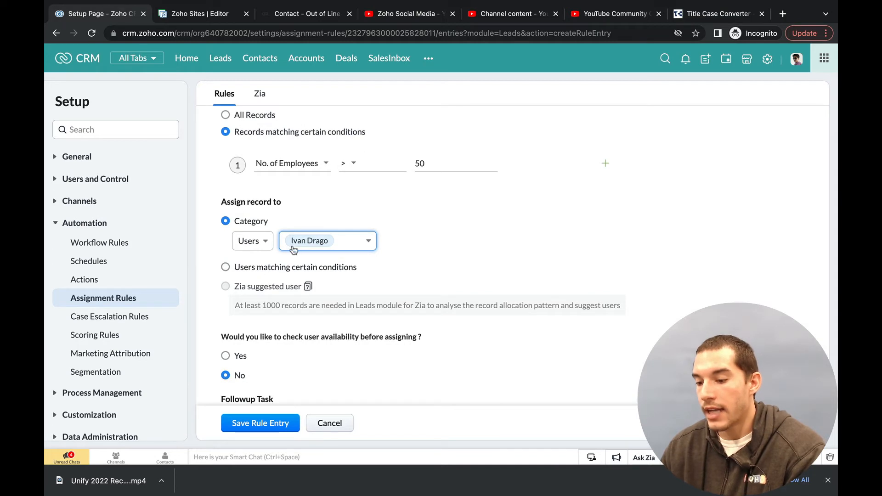
scroll(296, 262, down, 2)
scroll(295, 262, down, 1)
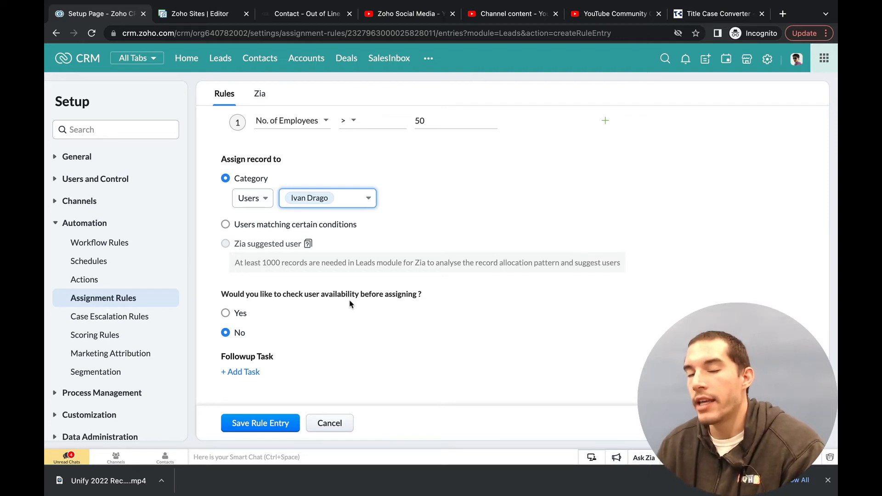
click(225, 313)
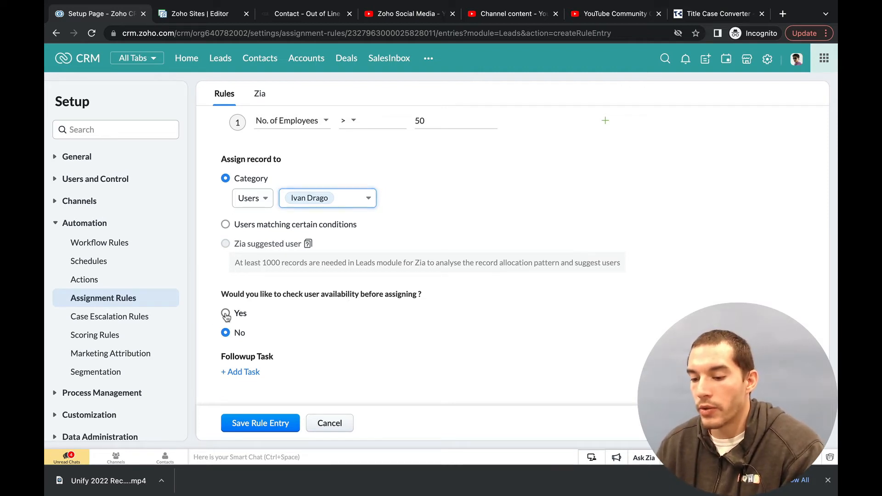
scroll(215, 364, down, 2)
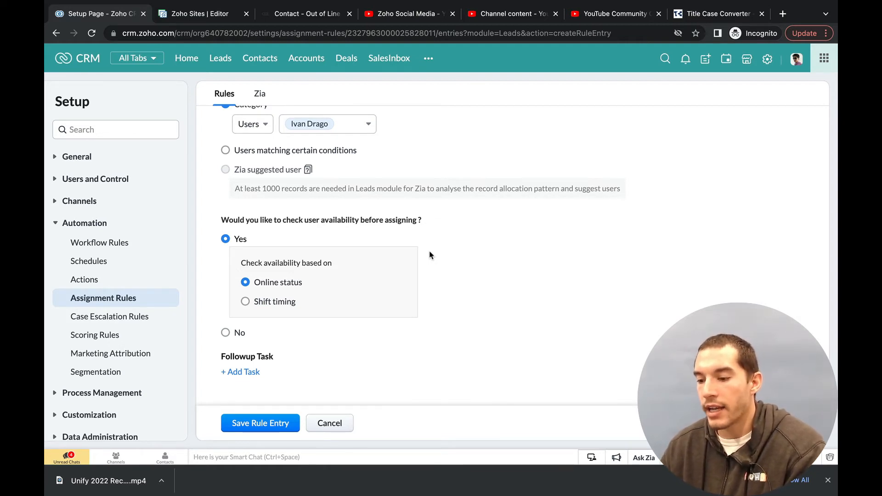
click(245, 301)
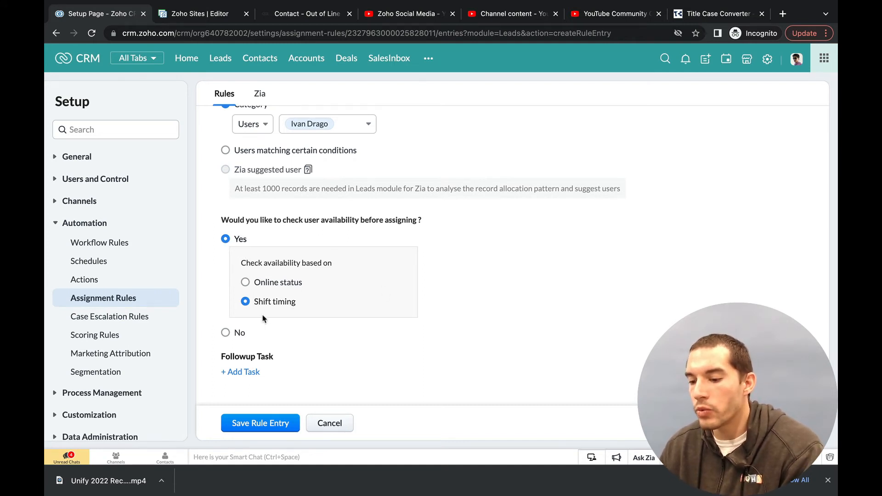
click(229, 331)
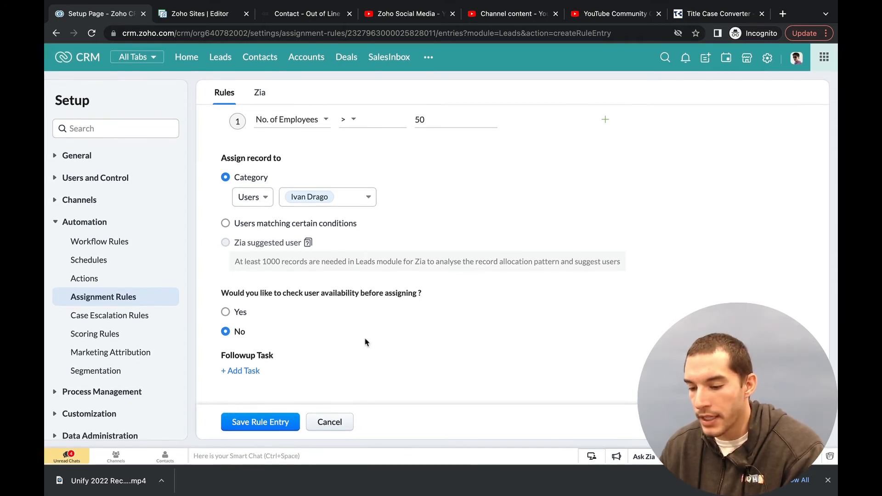
- View the follow-up tasks available for leads without associating one, and save the rule entry
click(247, 376)
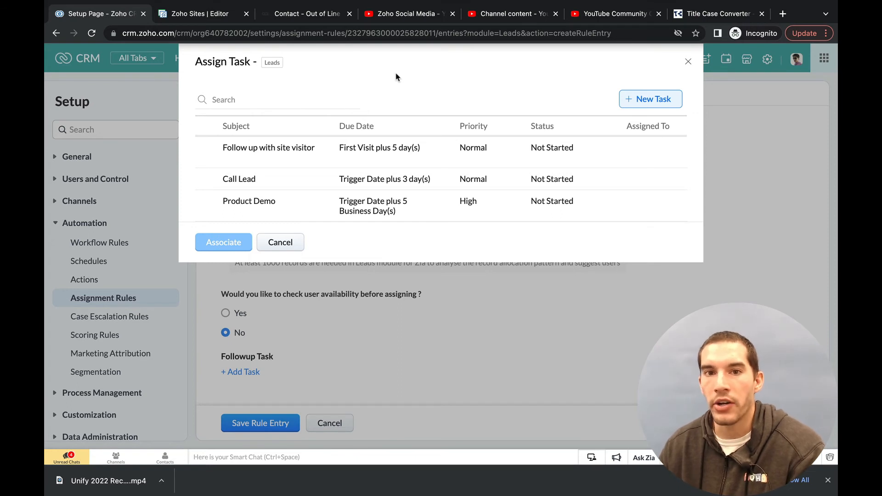
click(280, 242)
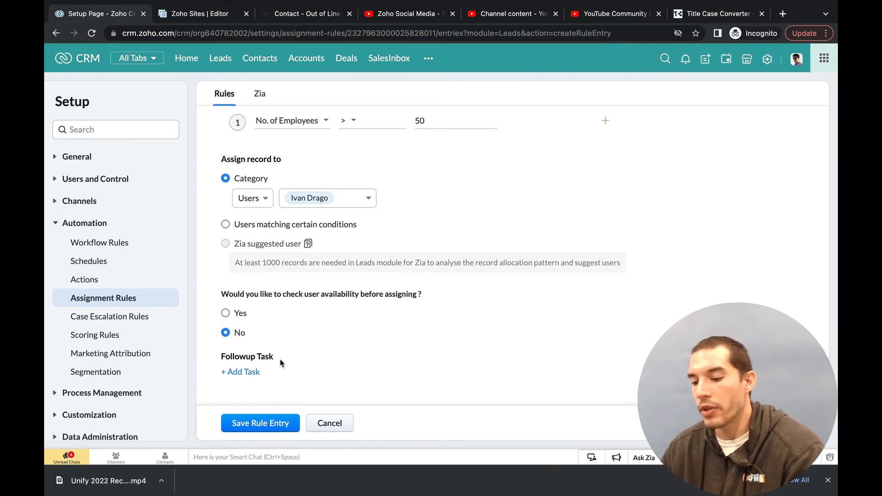
click(265, 423)
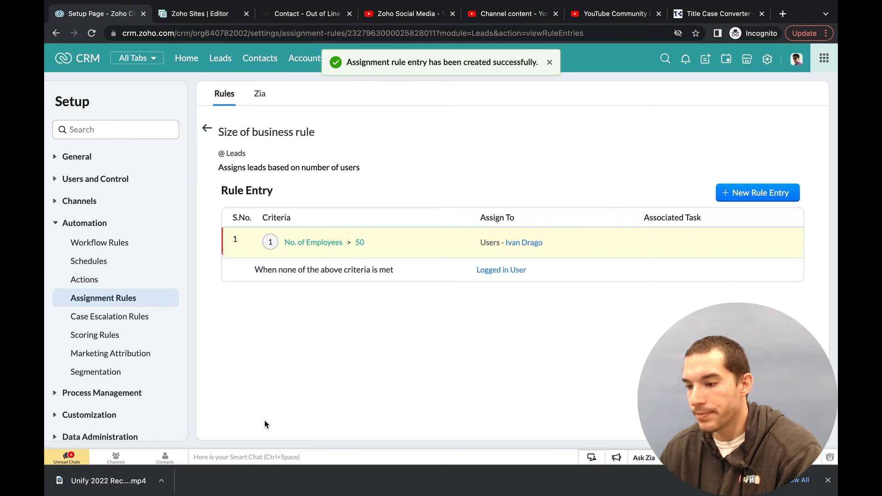